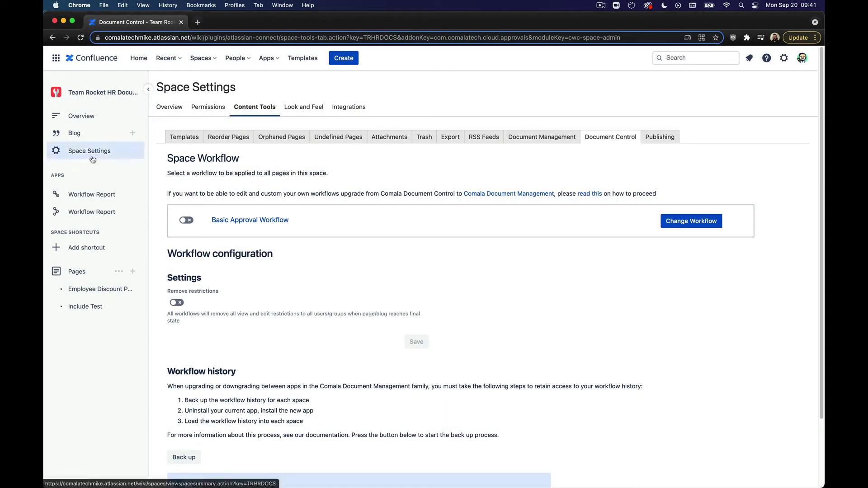
- Open the space's Document Control workflow settings through Space Settings and Content Tools
click(89, 151)
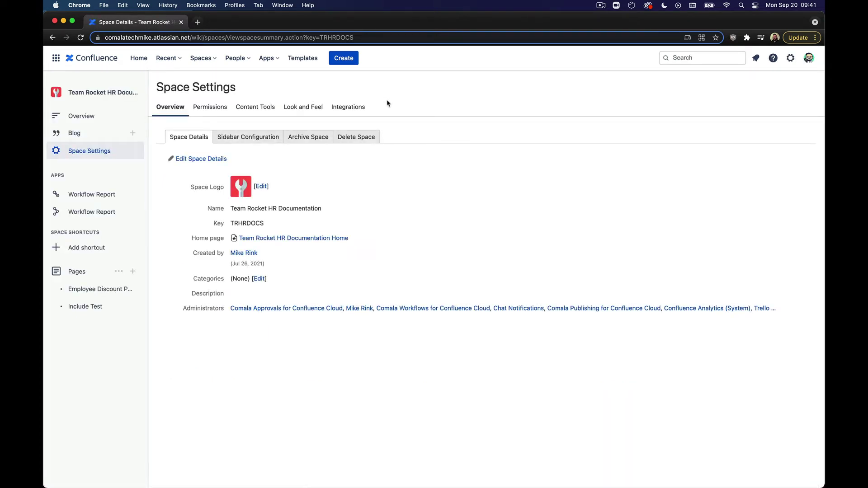
click(256, 109)
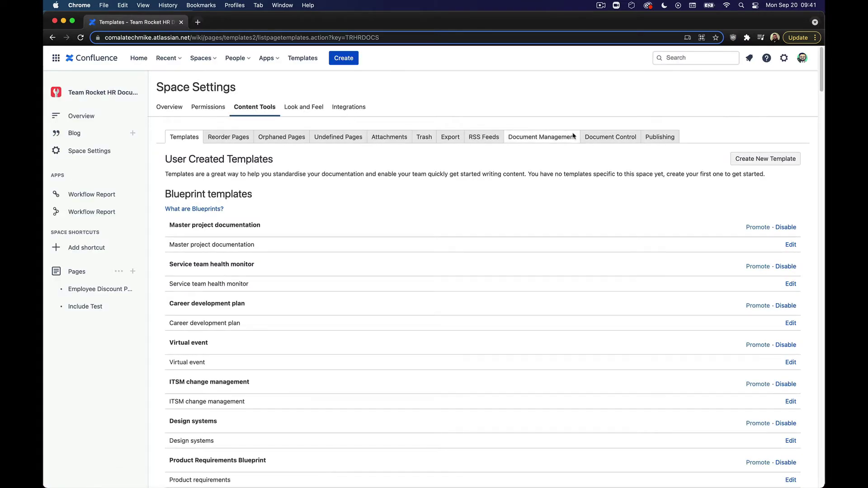
click(598, 138)
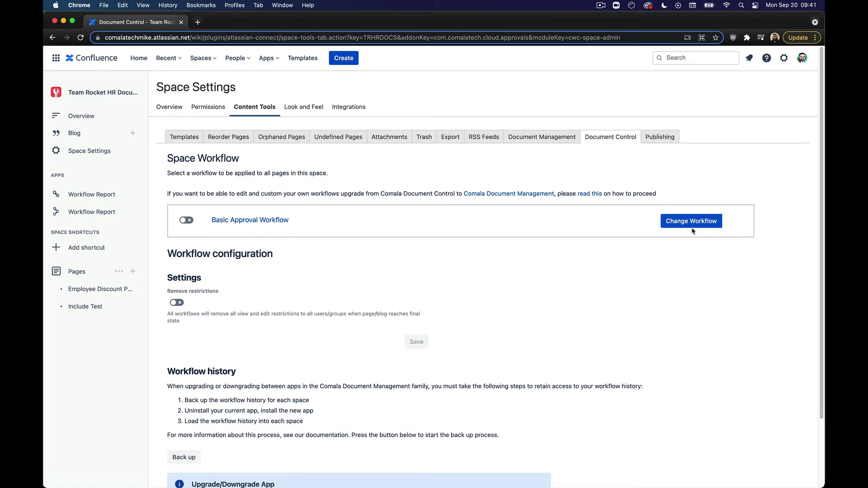
- Bring up the available workflows and inspect the Basic Approval Workflow details
click(690, 225)
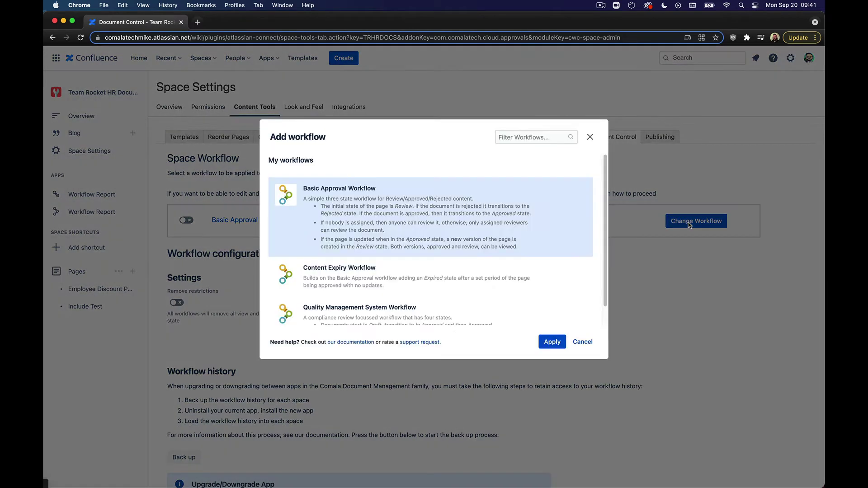
mouse_move(508, 232)
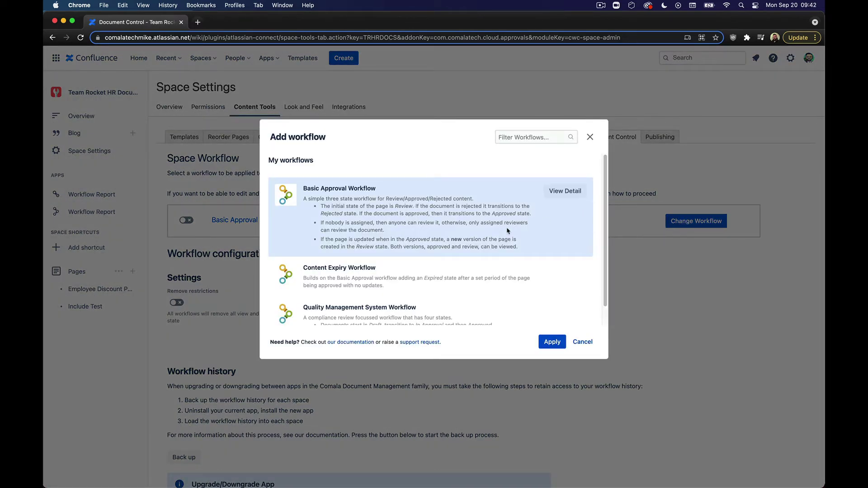
mouse_move(463, 276)
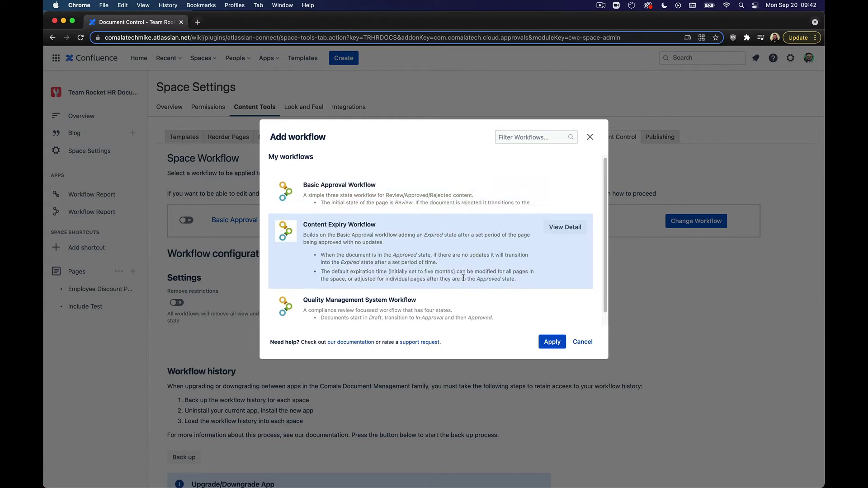
mouse_move(466, 300)
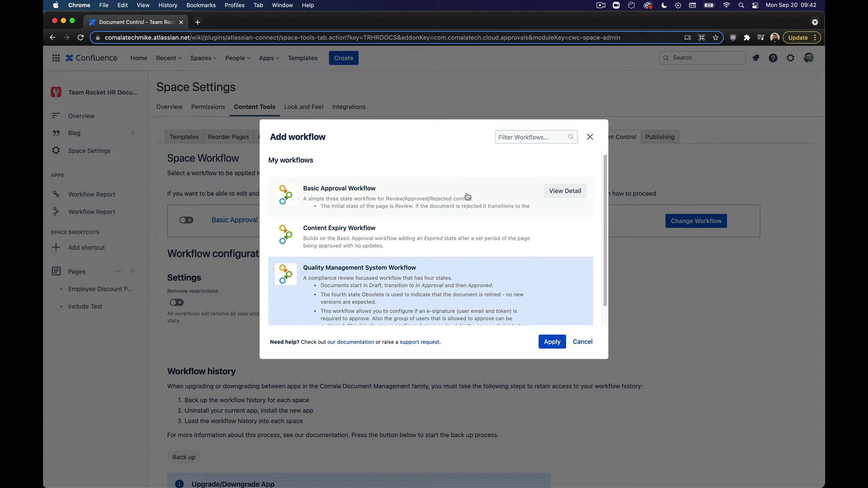
click(566, 191)
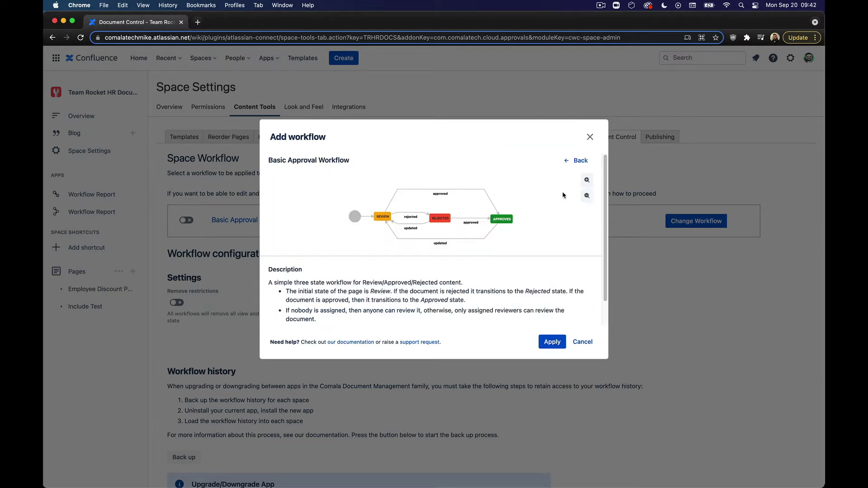
click(570, 162)
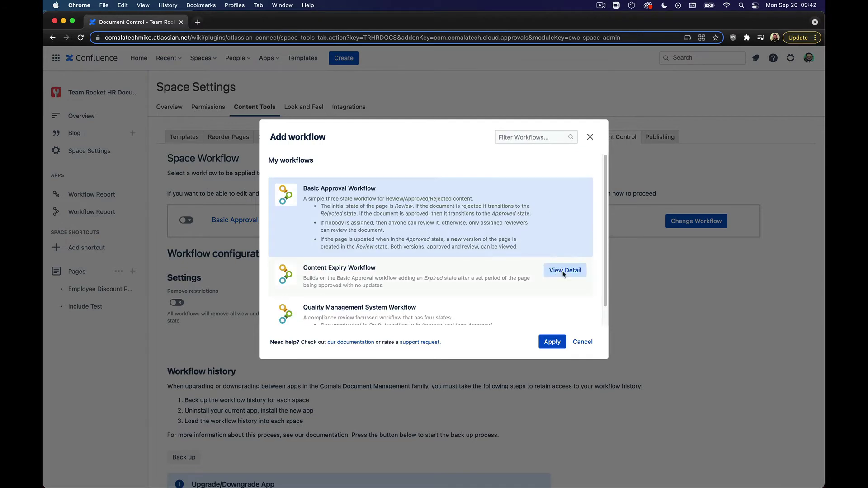
- Review the Content Expiry and Quality Management System workflow details, then close the list unchanged
click(564, 272)
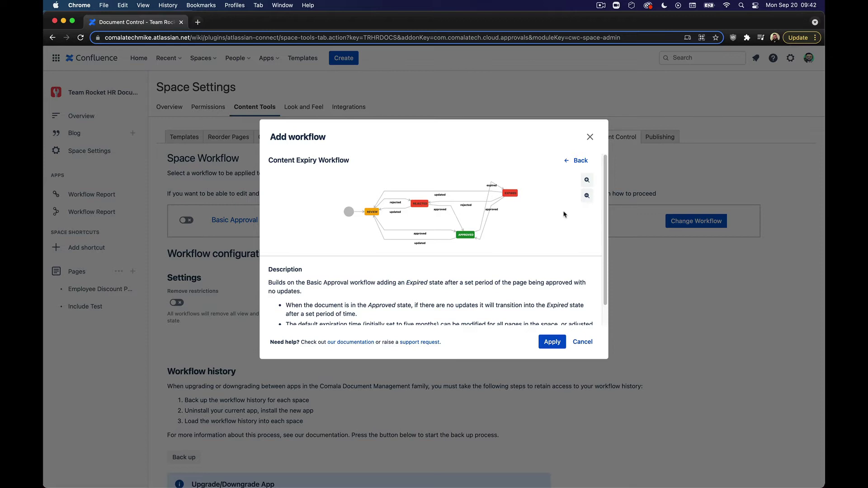
click(579, 162)
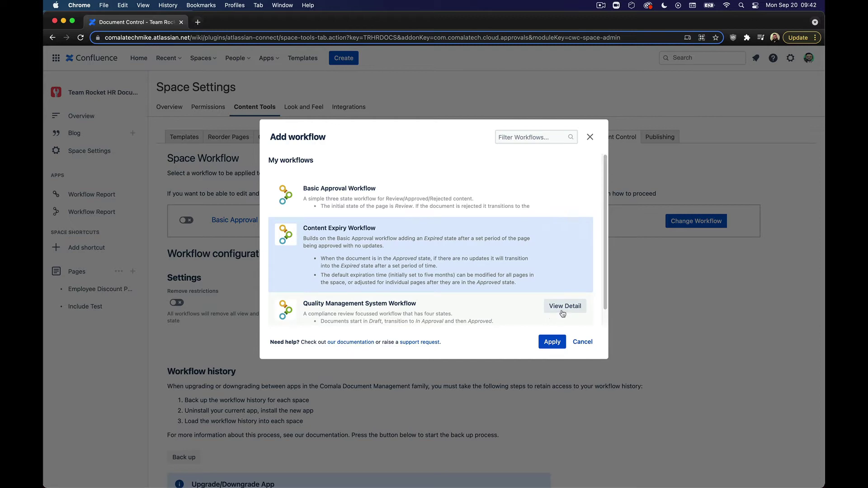
click(562, 311)
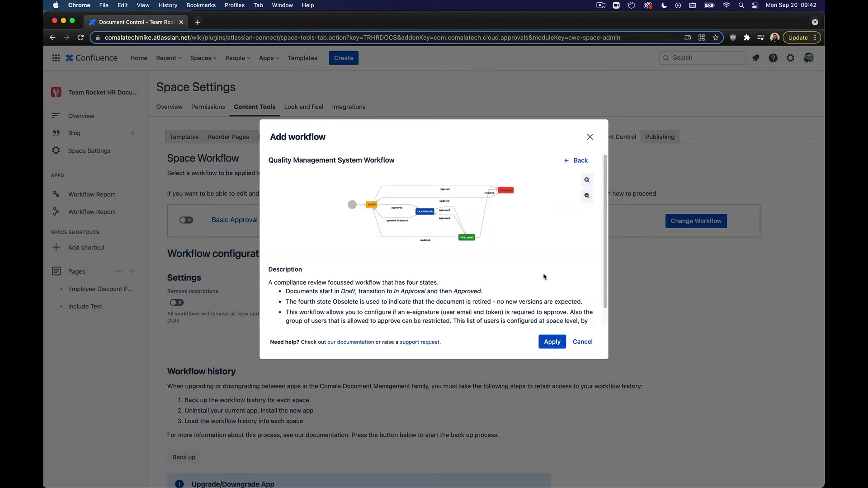
click(582, 342)
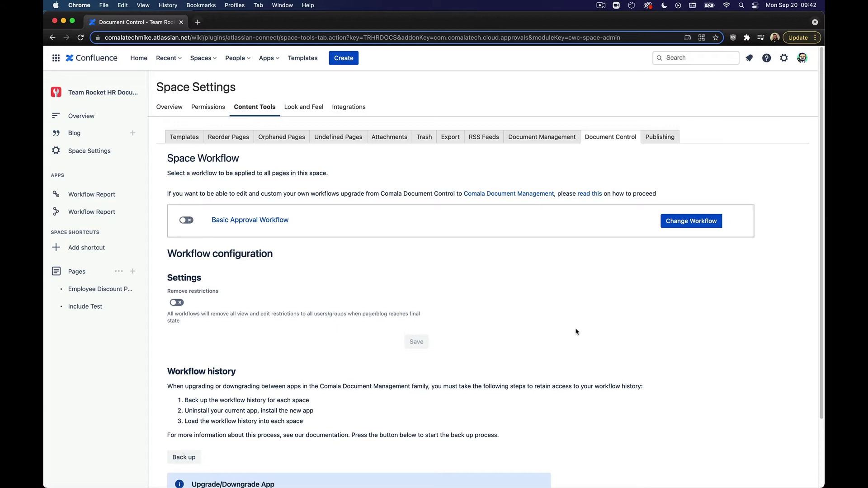
- Switch to Document Management settings, browse the workflow list unchanged, and show Basic Approval's edit options
click(544, 136)
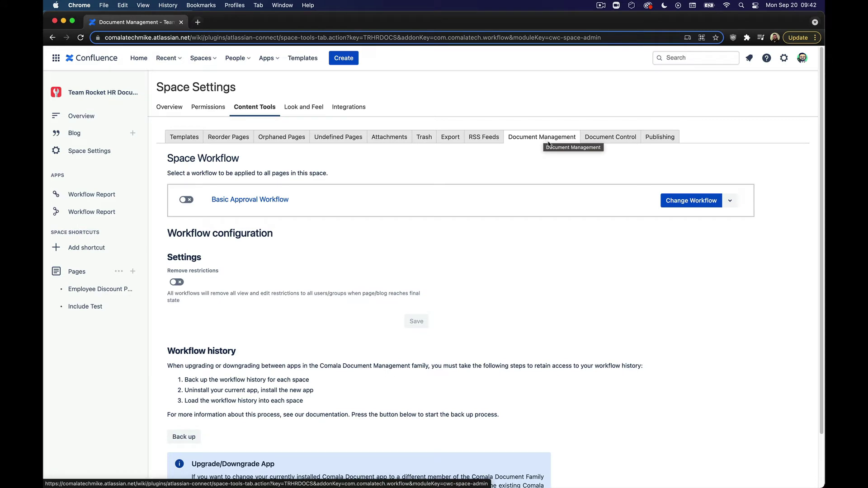
click(669, 206)
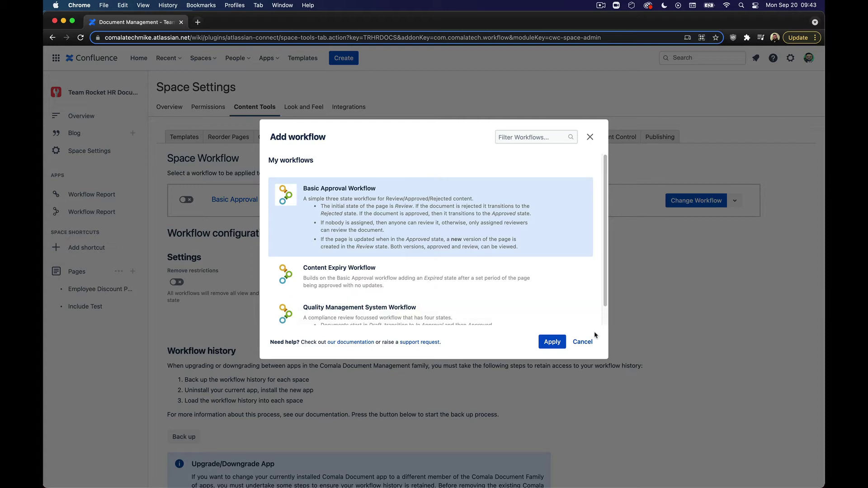
click(583, 342)
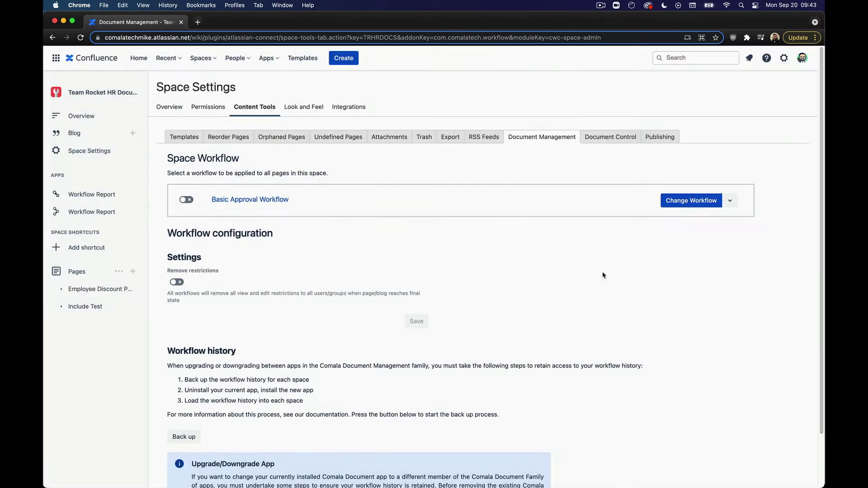
click(730, 202)
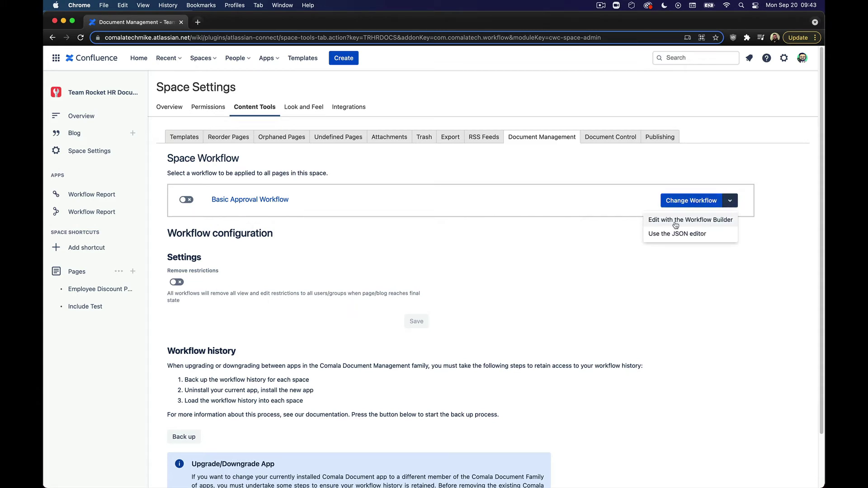
- Edit Basic Approval Workflow with the Workflow Builder
click(675, 222)
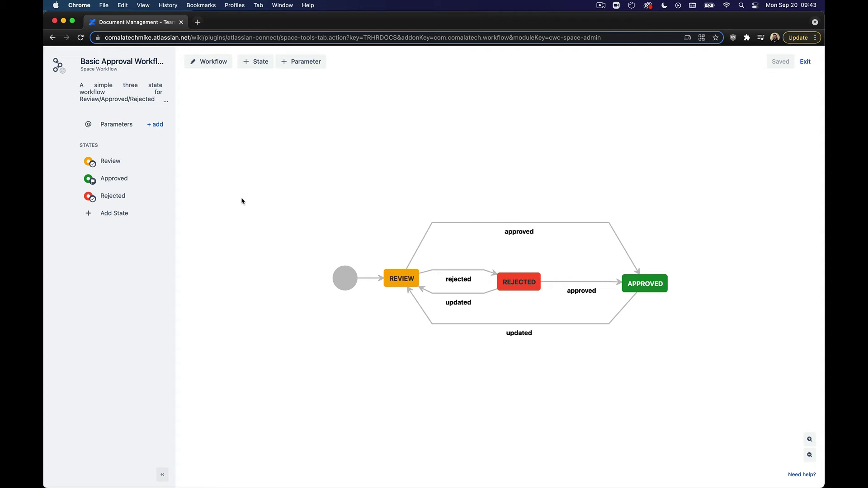
- Add a new state named Final Approval to the workflow
click(254, 61)
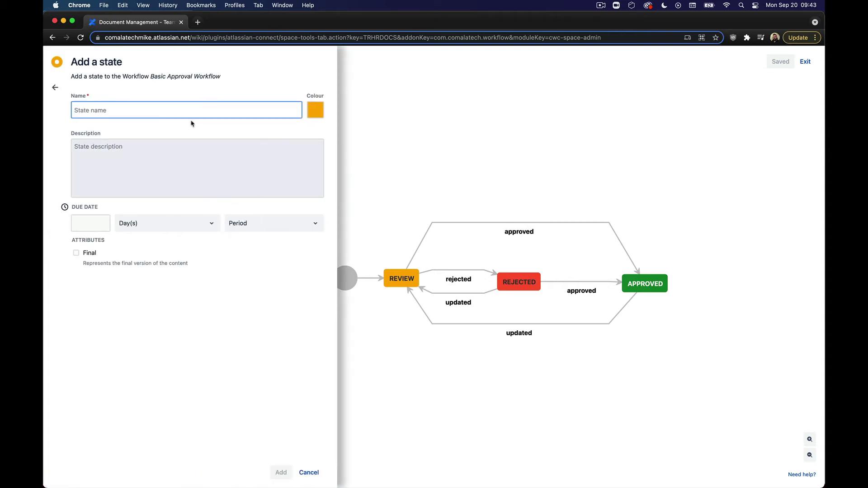
text(Final Approval)
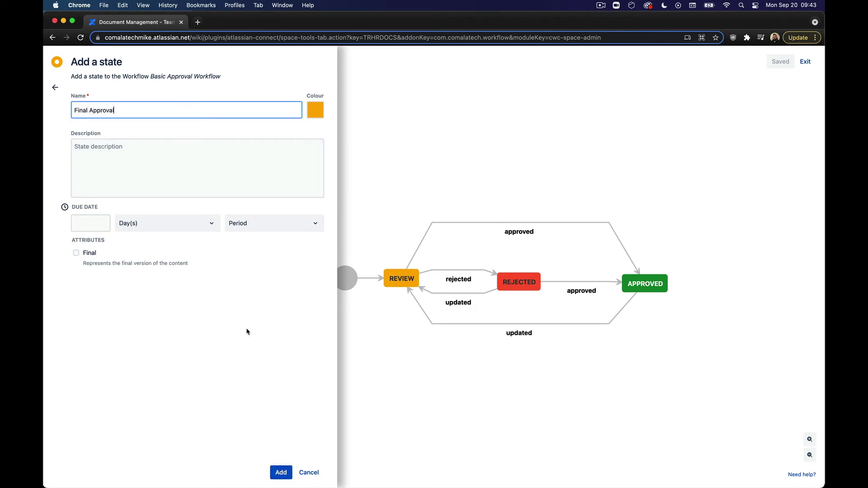
click(280, 473)
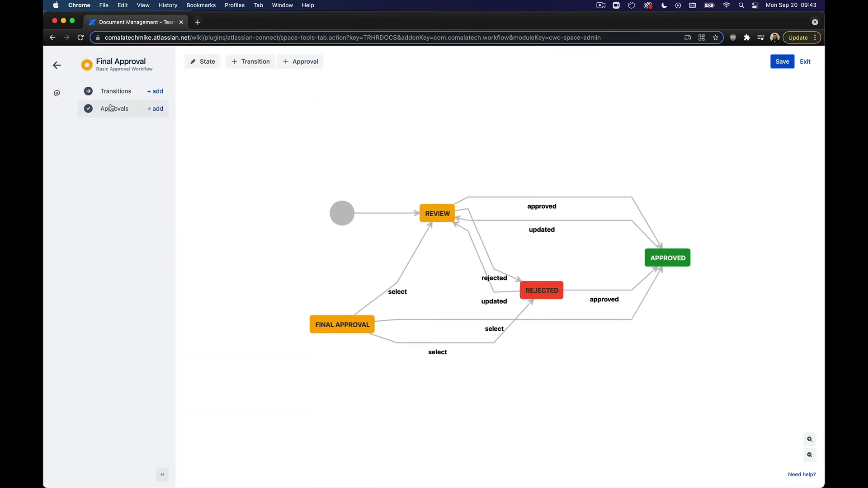
- Give Final Approval an approval named Manager Approval
click(155, 109)
text(Mana)
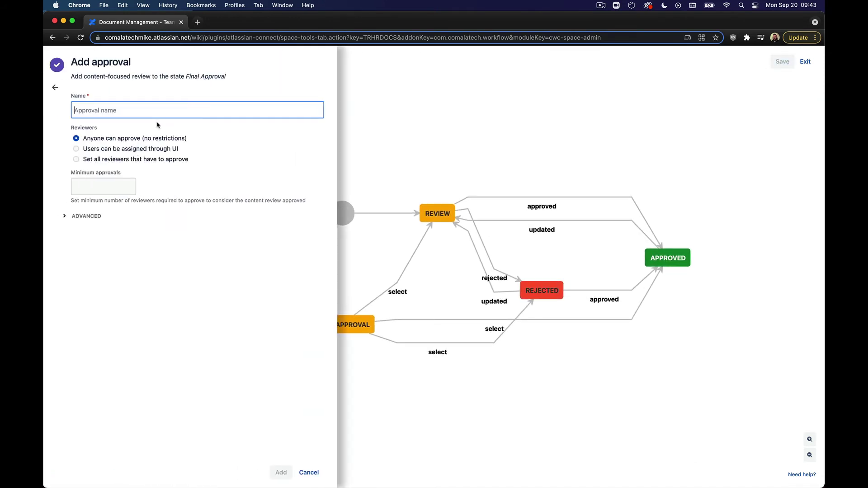
text(ger Approval)
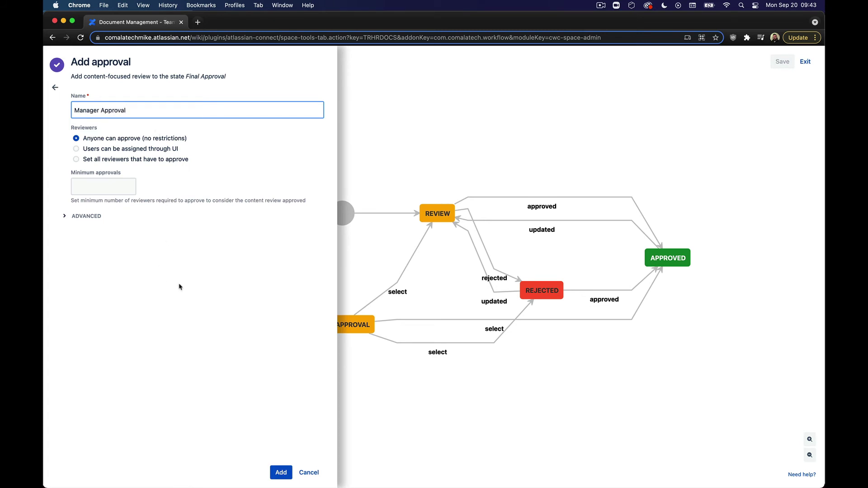
click(280, 473)
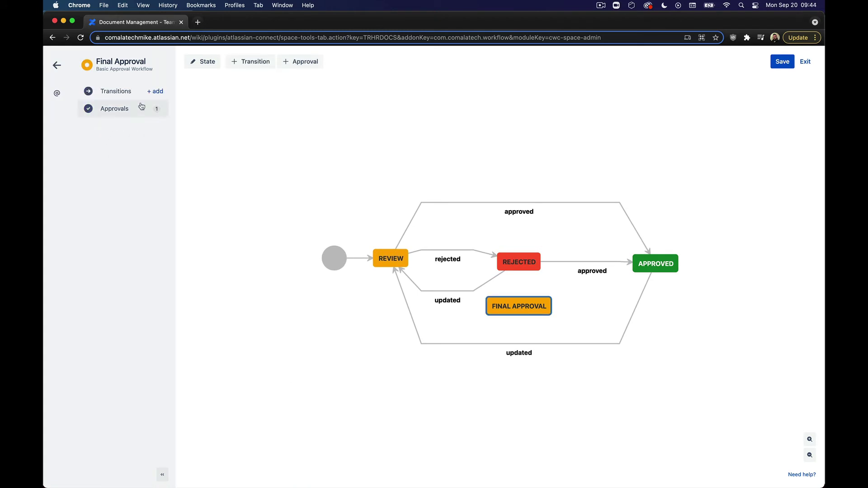
- Give Final Approval transitions: approved to Approved and rejected to Rejected
click(160, 92)
click(161, 97)
click(167, 118)
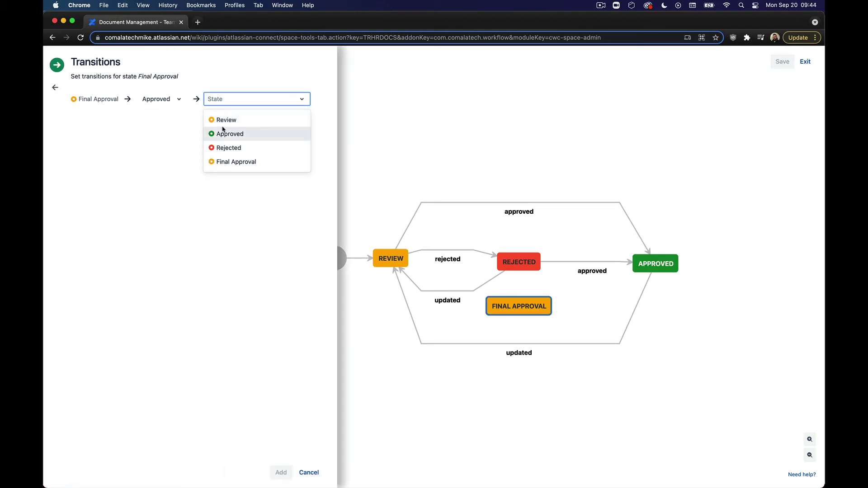
click(215, 131)
click(174, 115)
click(156, 148)
click(226, 164)
click(281, 472)
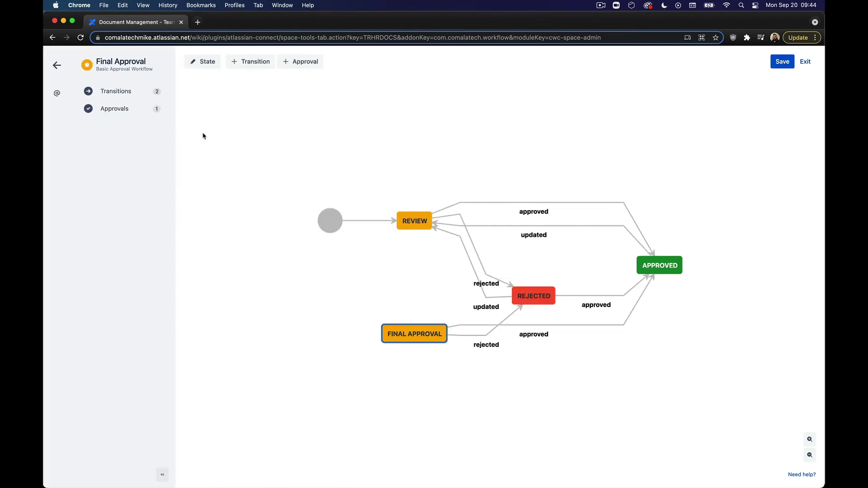
- Point Review's approved transition to the Final Approval state
click(409, 224)
click(127, 95)
click(218, 97)
click(221, 165)
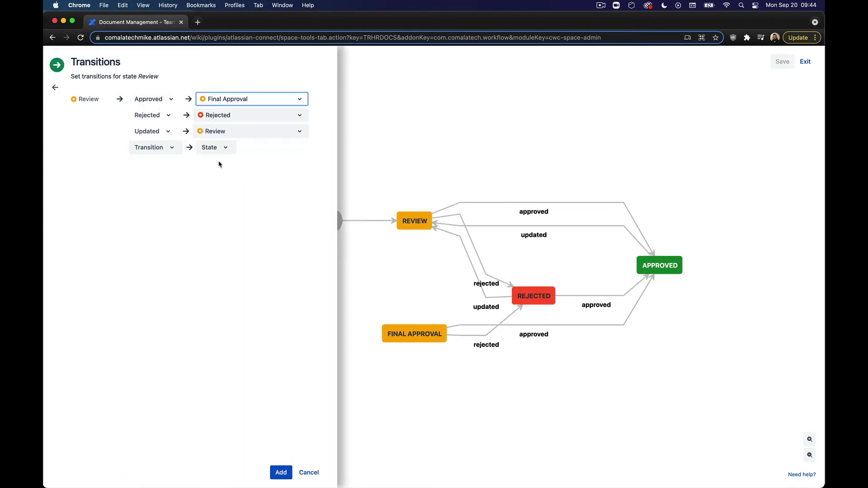
click(280, 473)
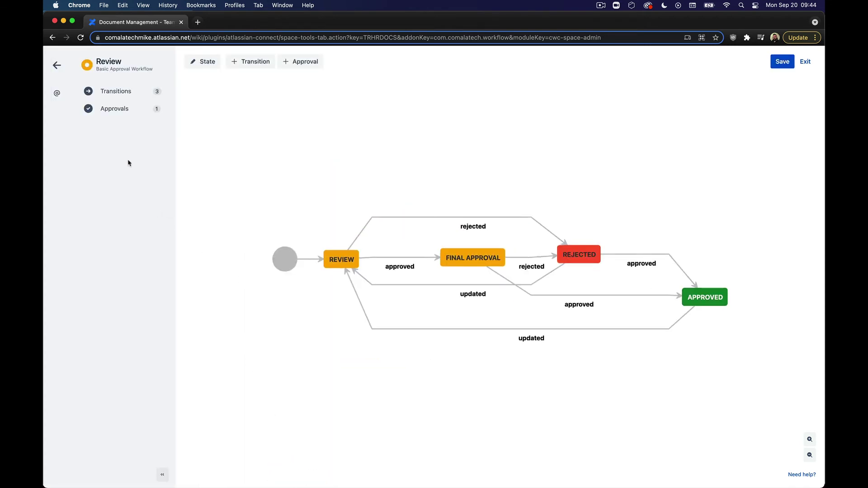
- Make the Manager Approval on Final Approval require an e-signature
click(462, 258)
click(119, 112)
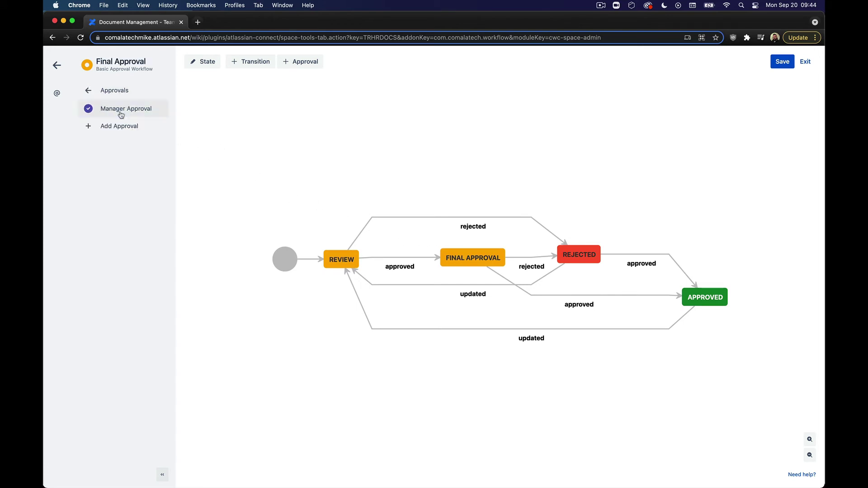
click(102, 116)
click(63, 217)
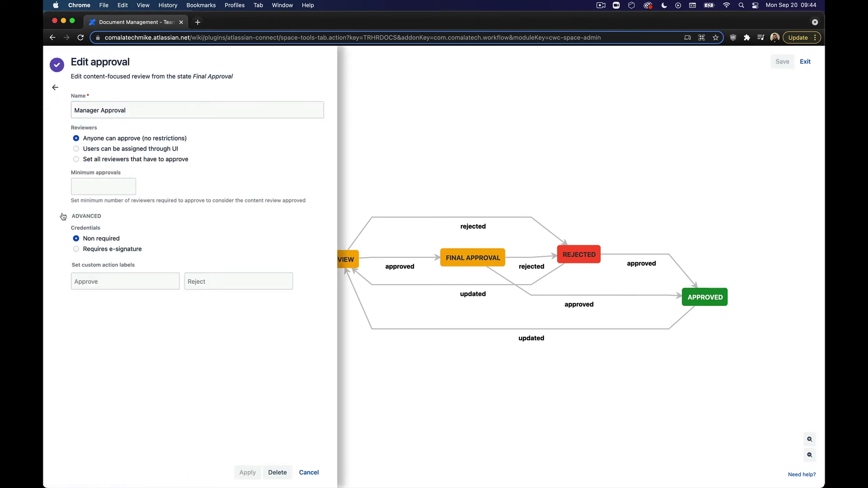
click(76, 249)
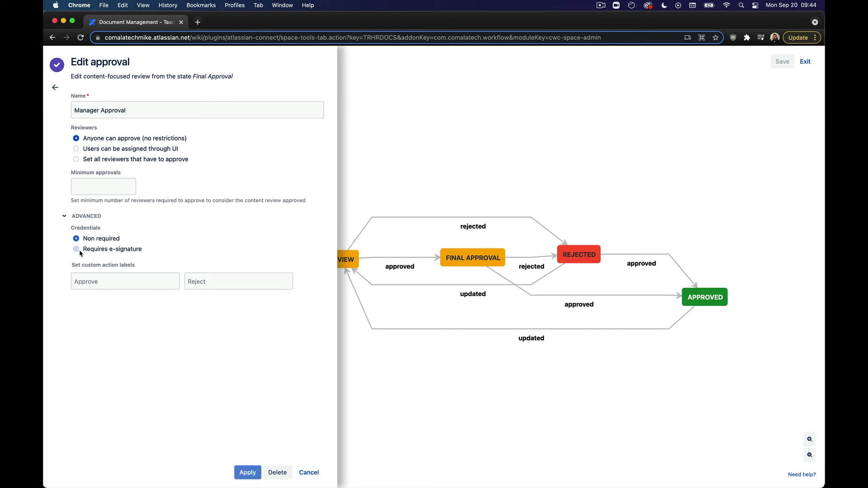
click(251, 477)
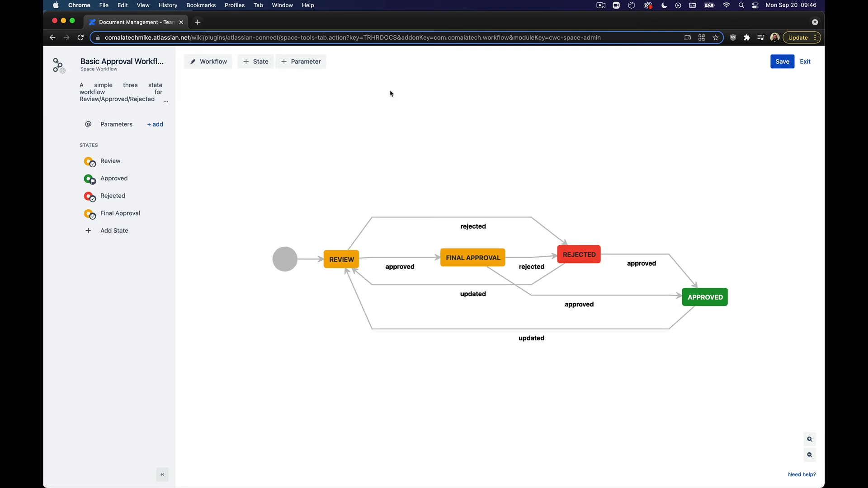
- Rename the workflow to 'Manager Approval Workflow', save it, and exit the builder
click(157, 68)
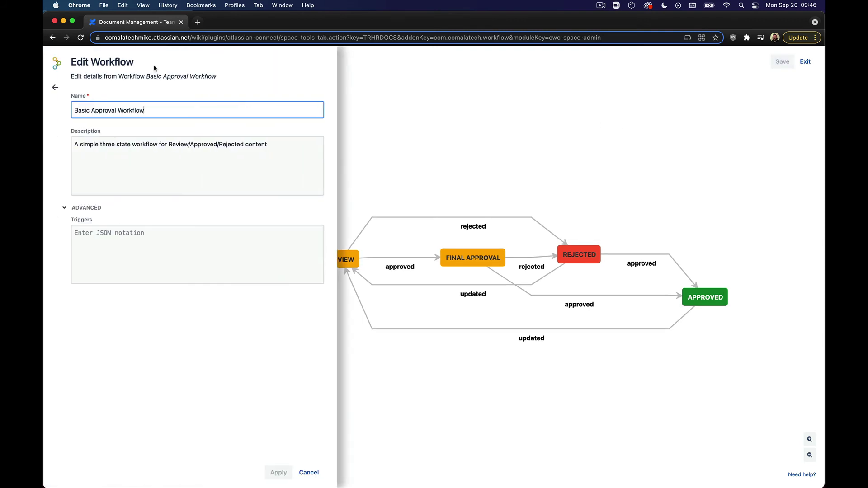
key(BackSpace)
key(BackSpace)
key(BackSpace)
key(BackSpace)
key(BackSpace)
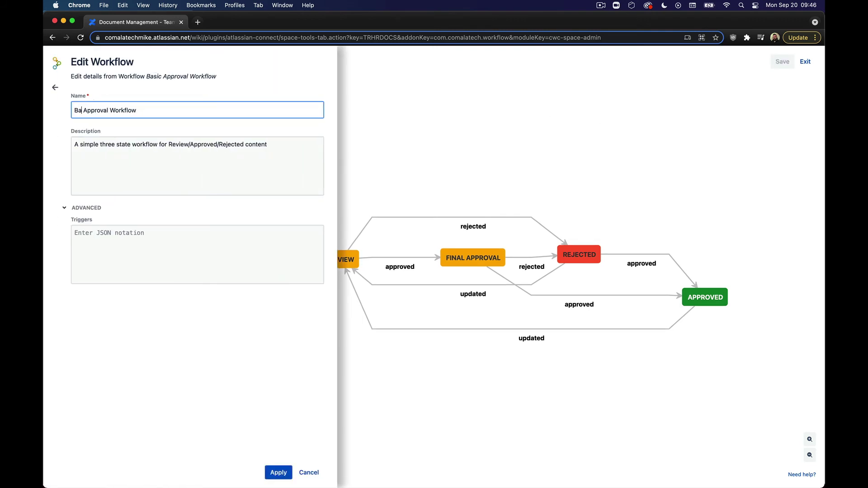
text(Manag)
text(ed)
click(279, 473)
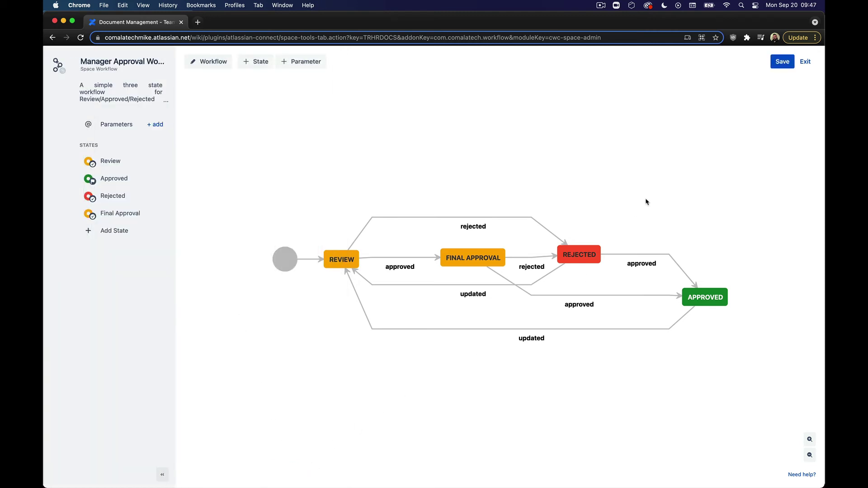
click(783, 67)
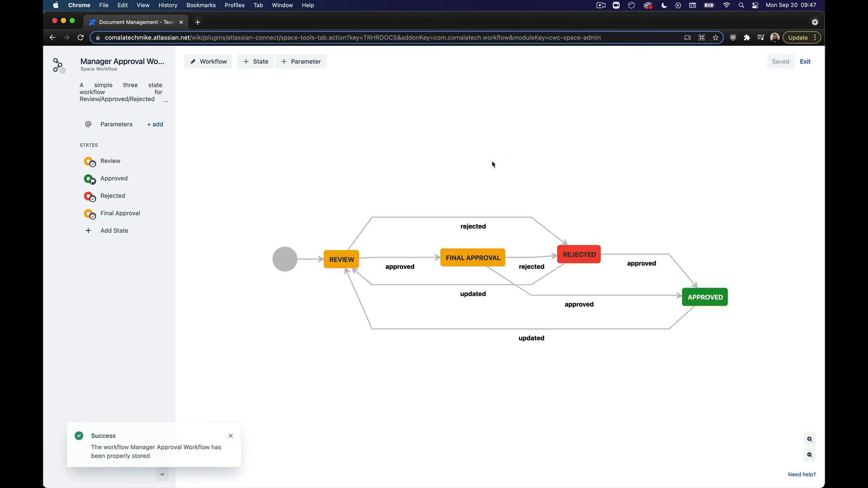
click(806, 63)
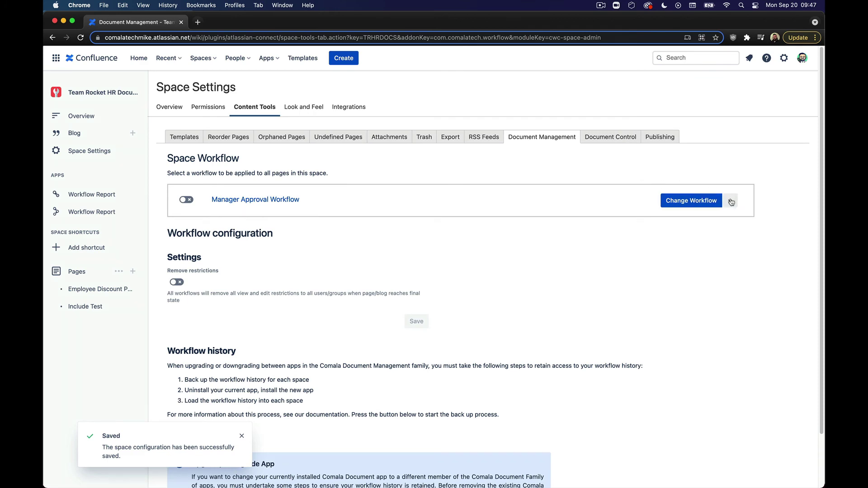
click(730, 201)
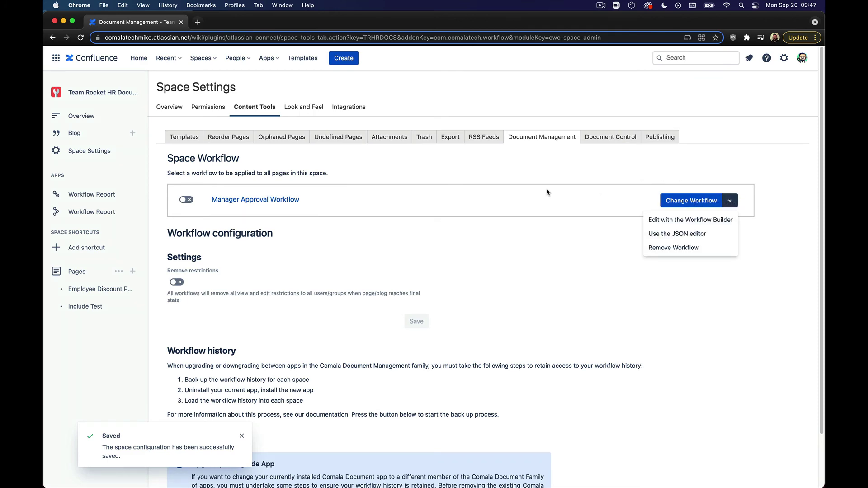
click(665, 202)
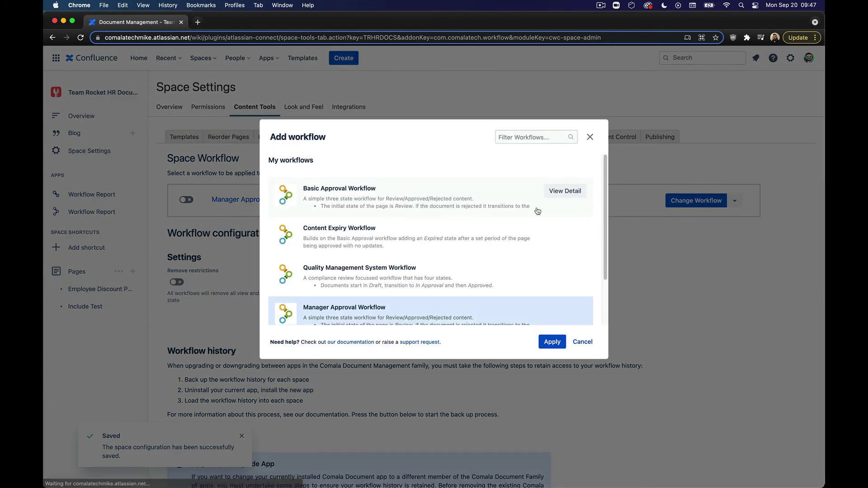
click(370, 309)
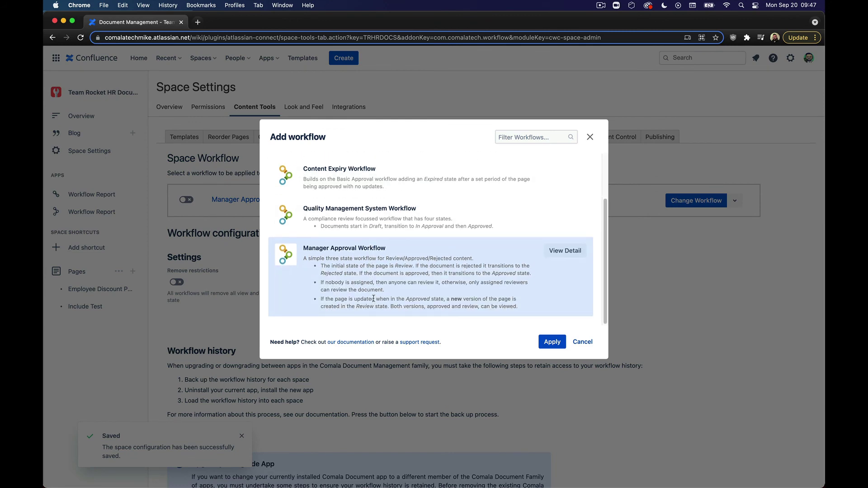
click(583, 342)
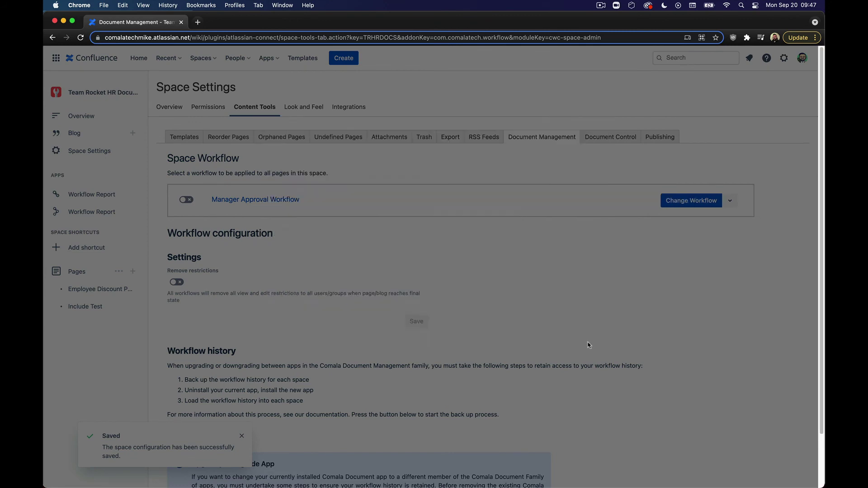